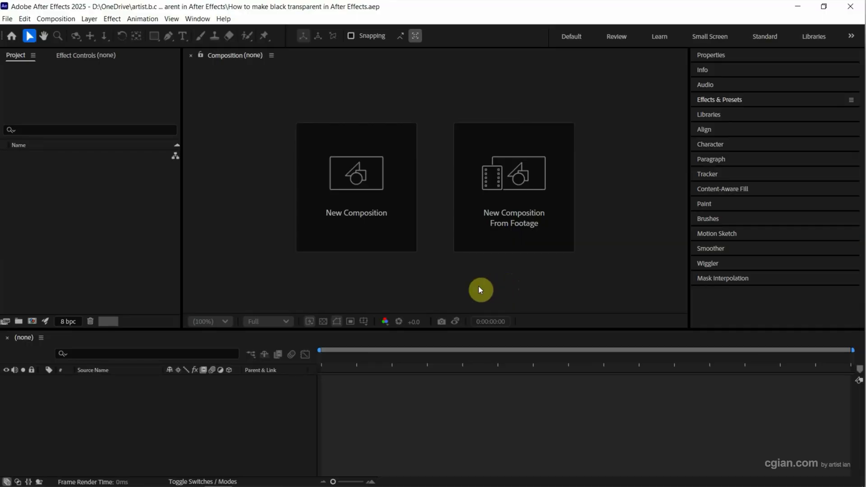
Step: Create Comp 1 at 1920×1080, 30 fps with default settings and fit it to the viewer
click(356, 213)
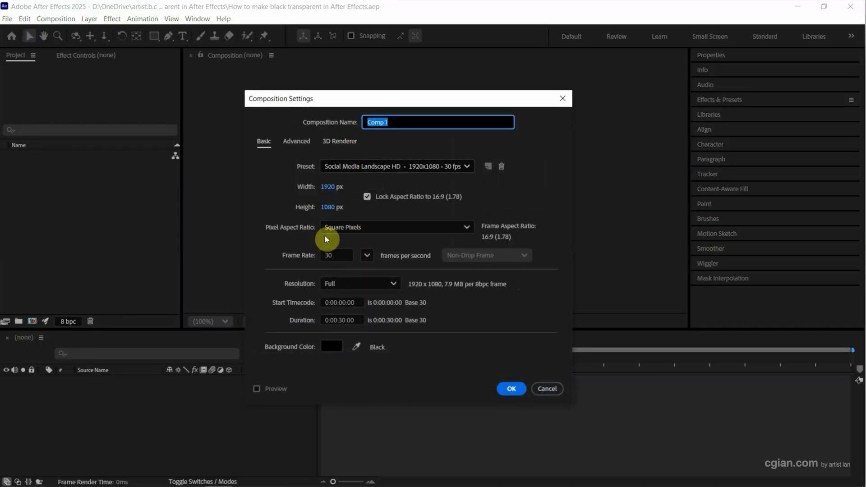
click(507, 389)
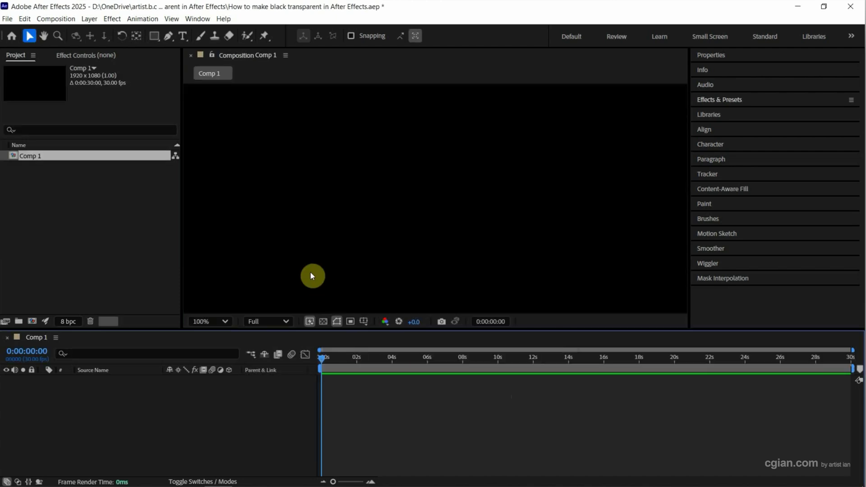
click(224, 318)
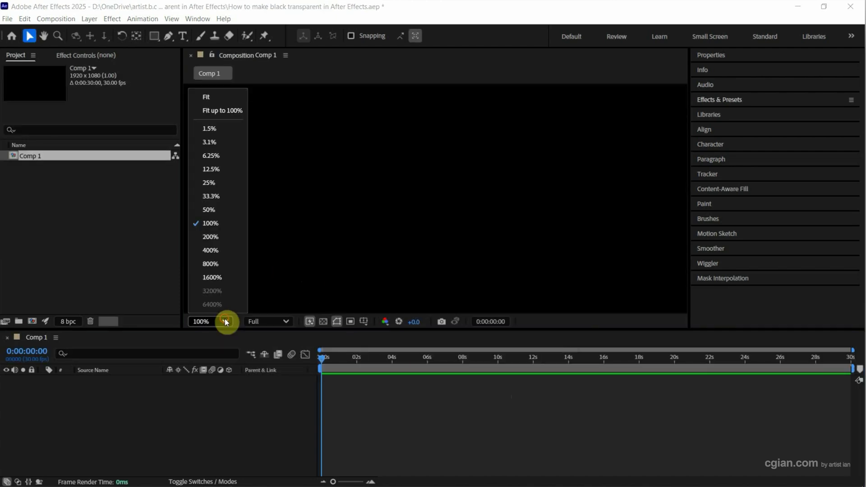
click(223, 110)
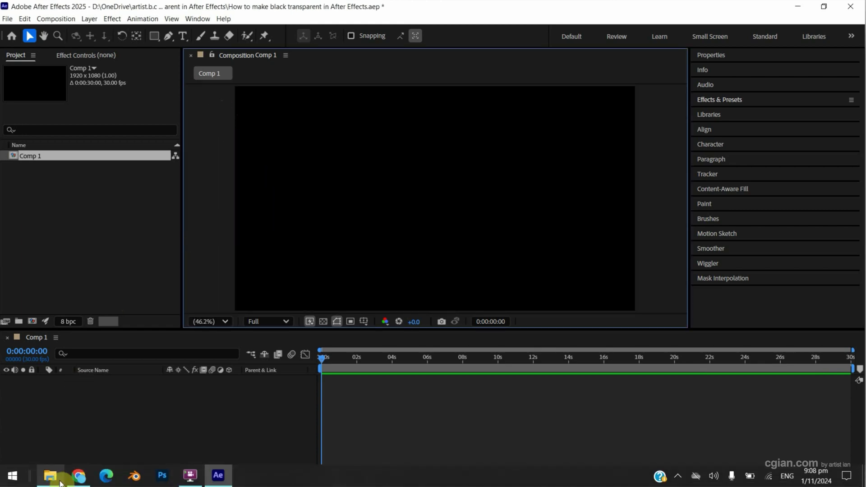
Step: In File Explorer, select 7020366_Steamer_Flow_1280x720.mp4 in the project folder
click(49, 475)
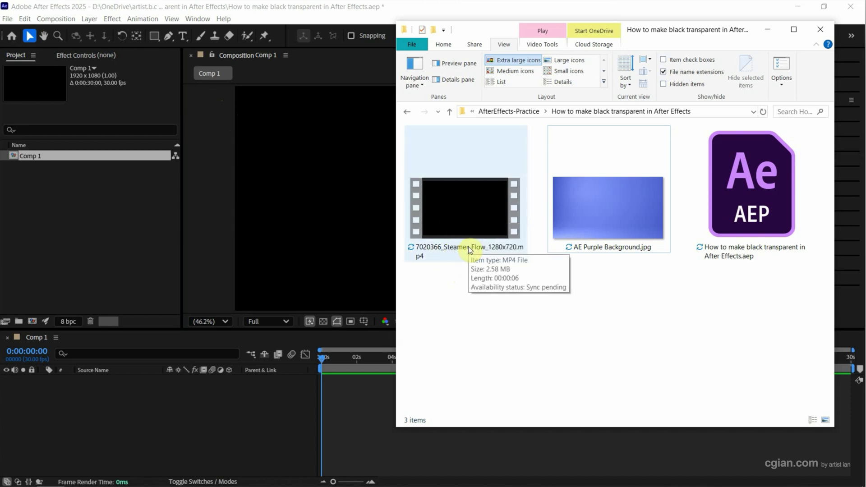
click(477, 230)
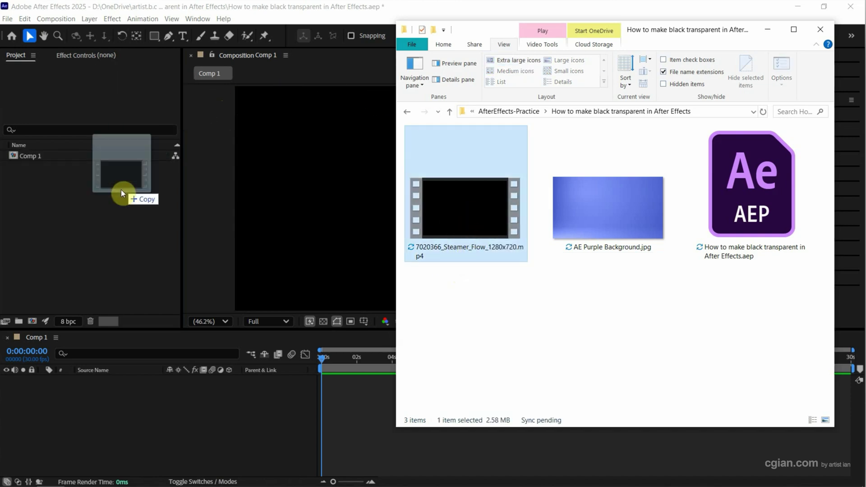
Step: Import the Steamer Flow MP4, add it as a Comp 1 layer, and scrub forward to the smoke
drag(475, 227, 114, 235)
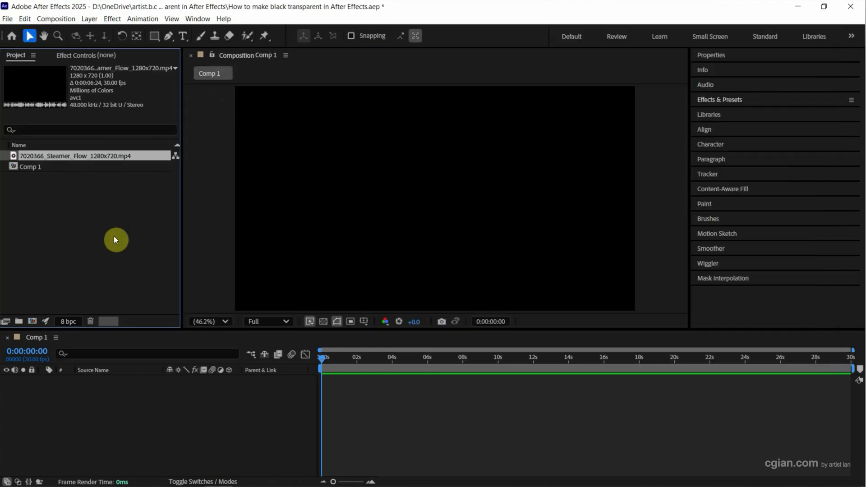
drag(109, 155, 96, 405)
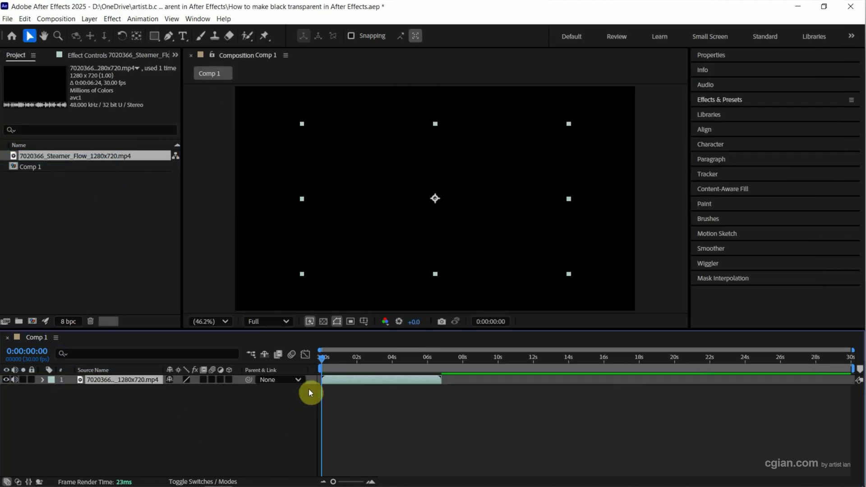
drag(321, 358, 340, 380)
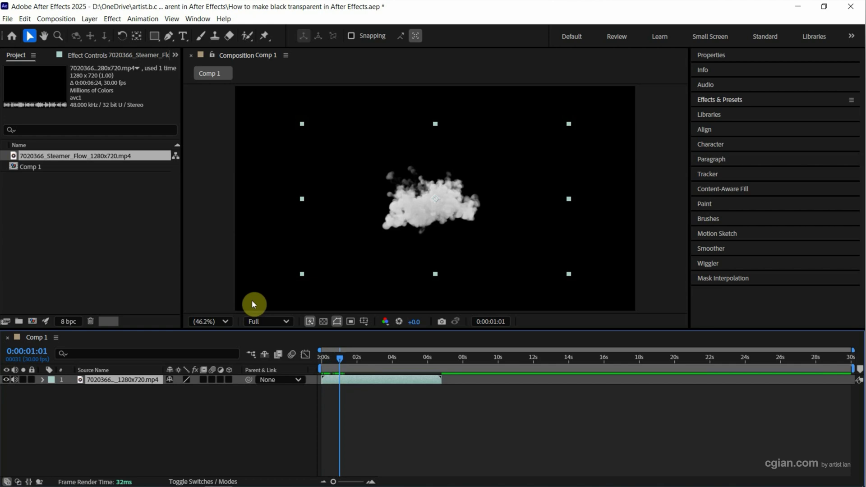
Step: Turn on the transparency grid and open the Effects & Presets panel from the Window menu
click(324, 322)
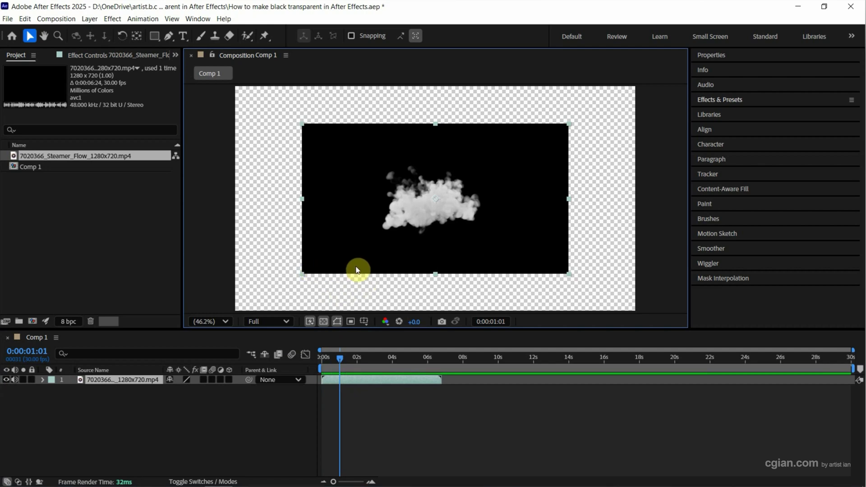
click(197, 19)
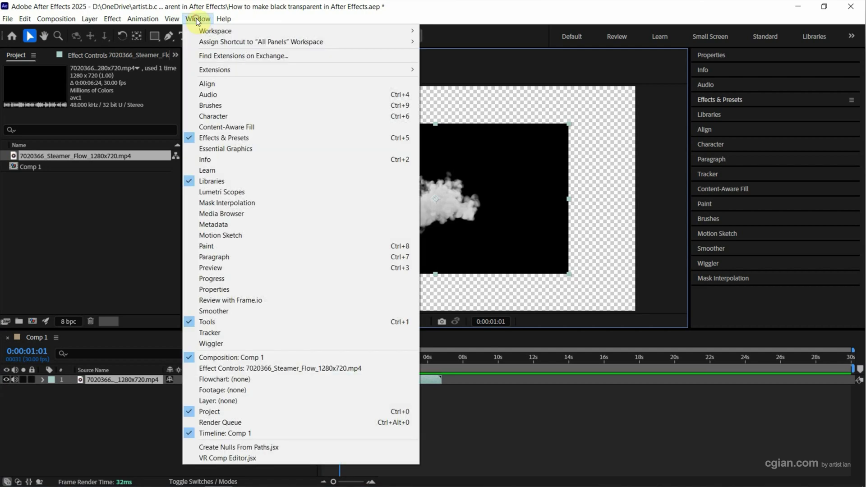
click(231, 139)
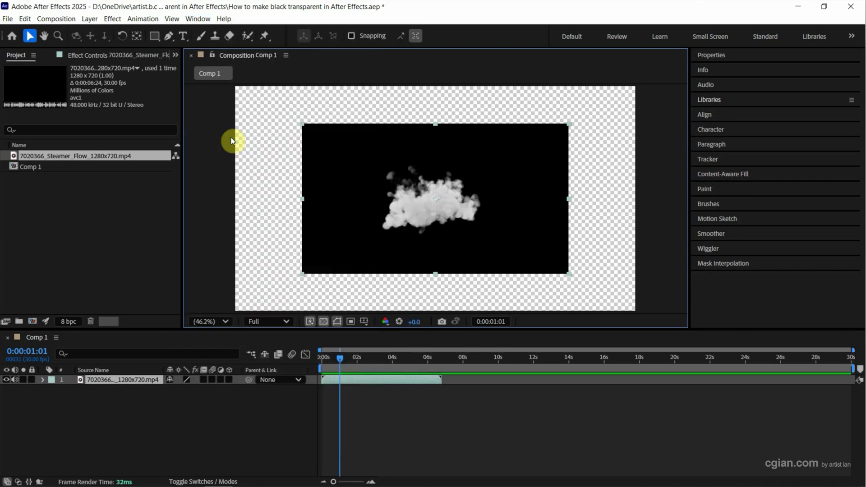
click(198, 19)
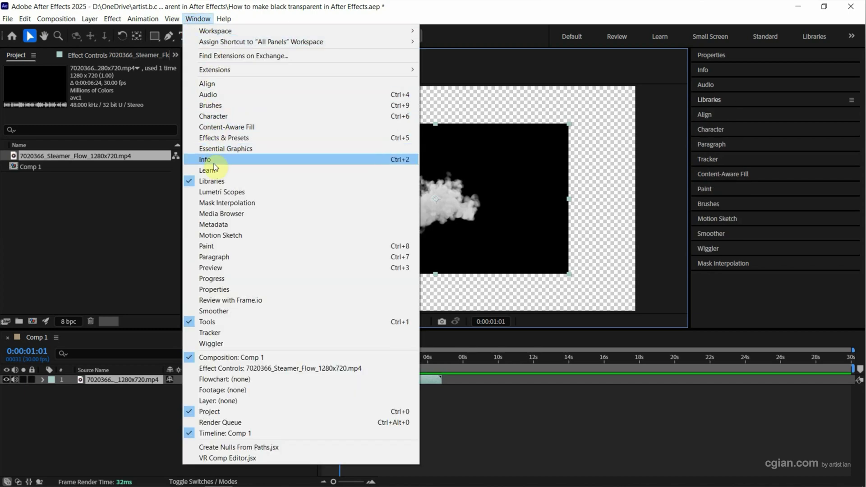
click(224, 138)
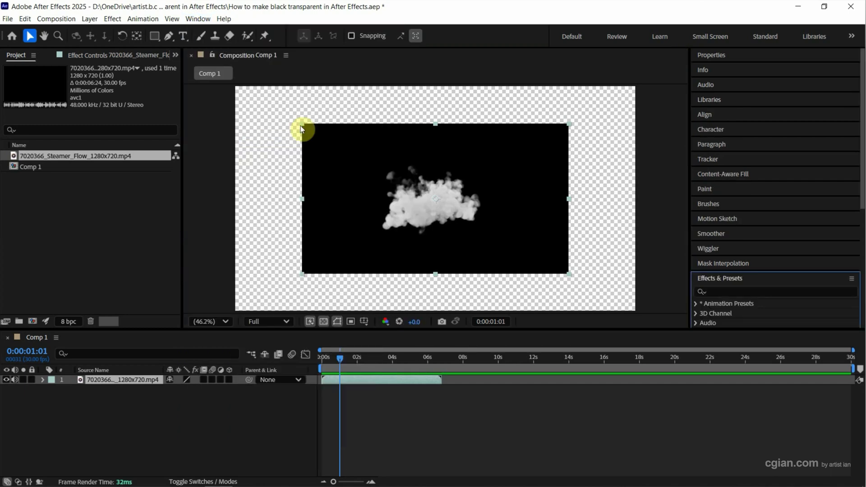
scroll(744, 223, down, 3)
scroll(743, 223, down, 1)
scroll(743, 223, down, 1)
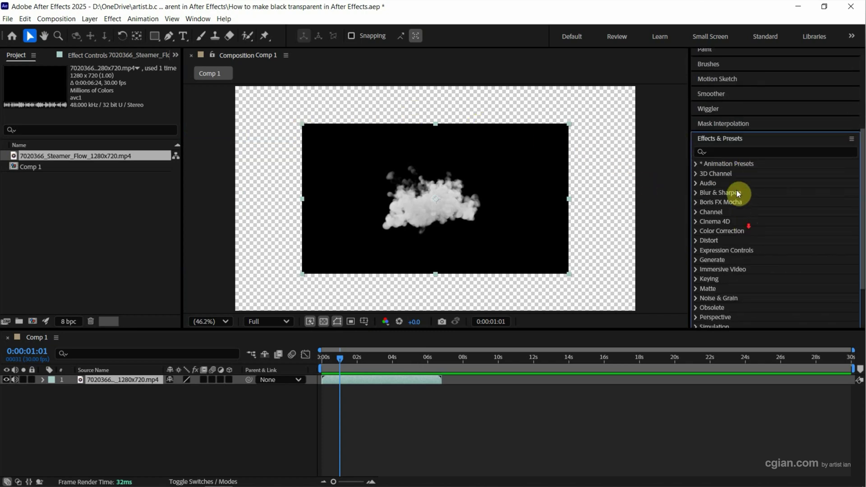
Step: Search 'set matte' in Effects & Presets and apply Channel > Set Matte to the steamer layer
click(730, 151)
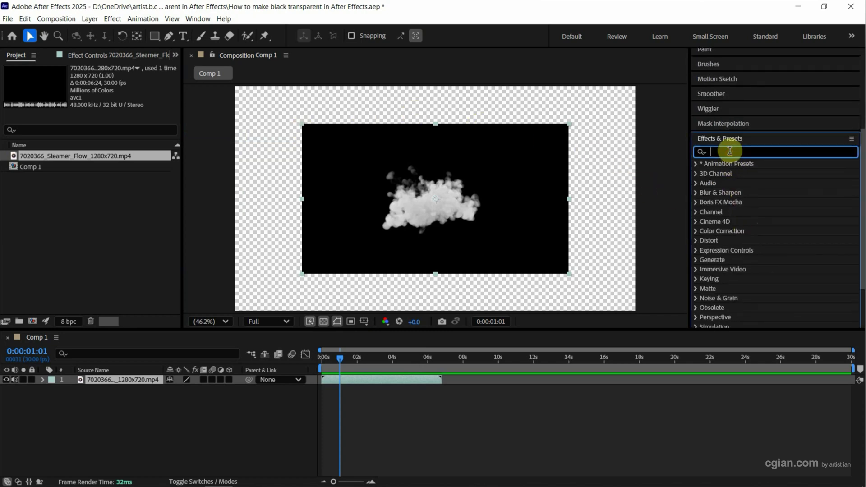
text(set matte)
click(147, 382)
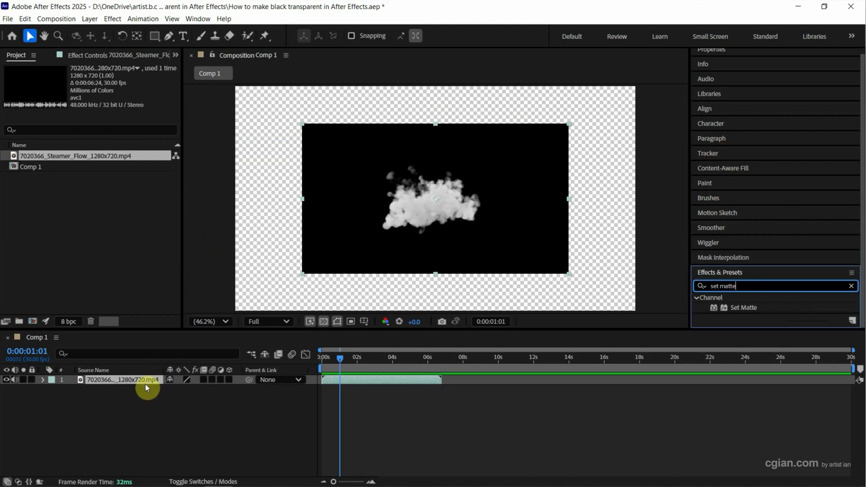
double_click(749, 309)
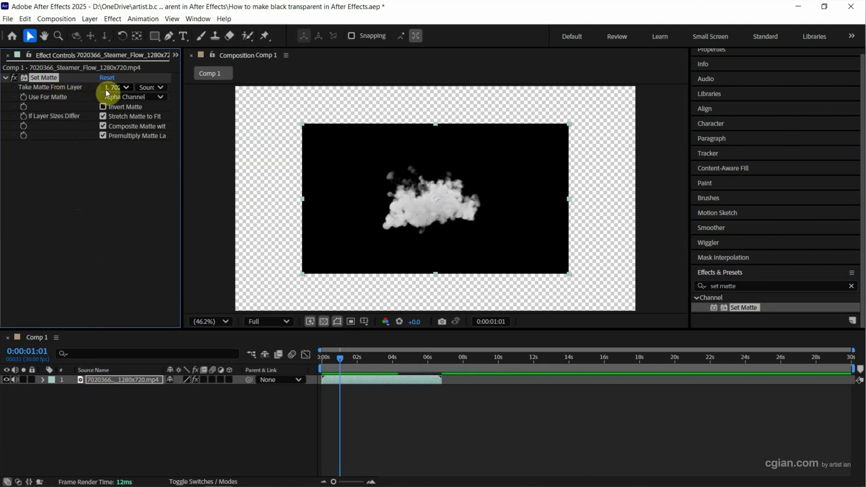
Step: Keep the steam layer as Set Matte's source and set Use For Matte to Lightness
click(121, 87)
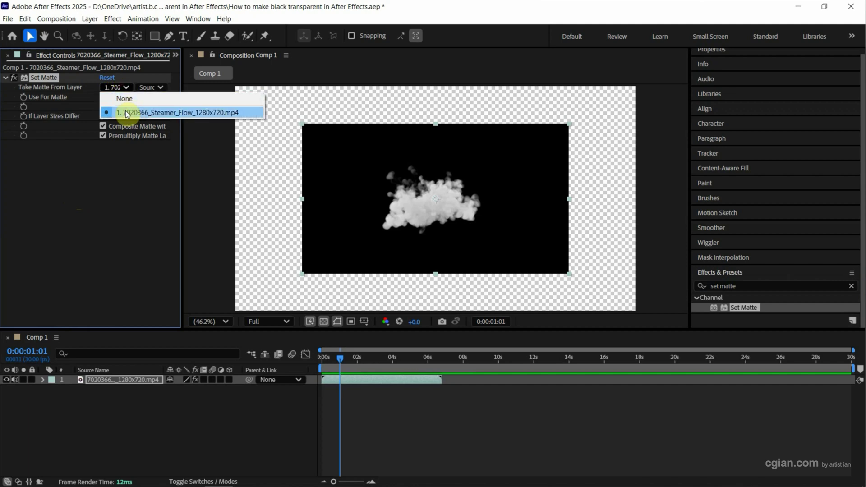
click(126, 113)
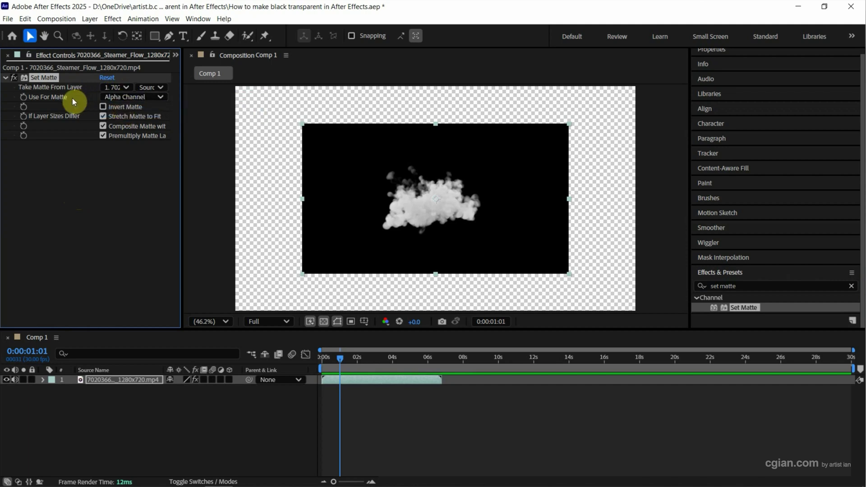
click(118, 96)
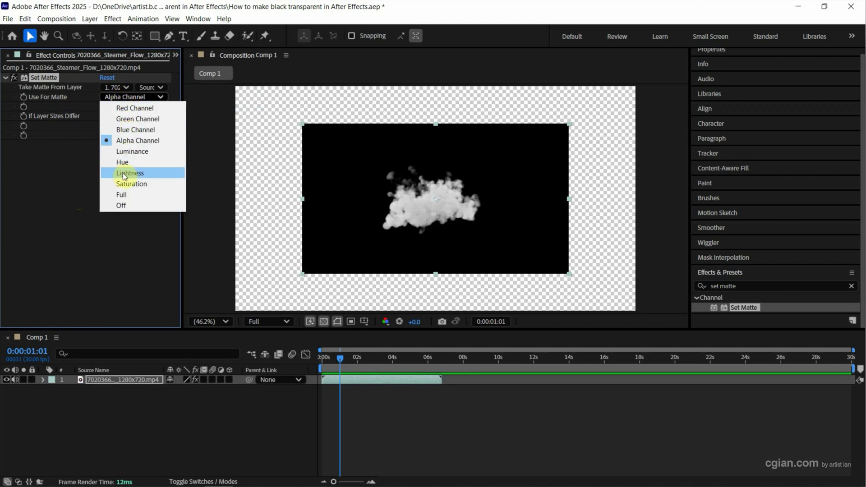
click(123, 174)
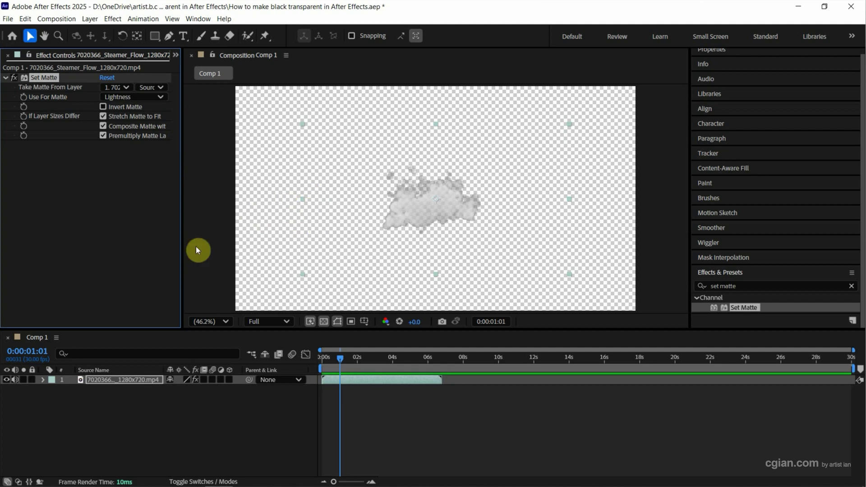
Step: Add AE Purple Background.jpg to the timeline below the steam layer, then scrub back a bit
mouse_move(47, 486)
click(50, 478)
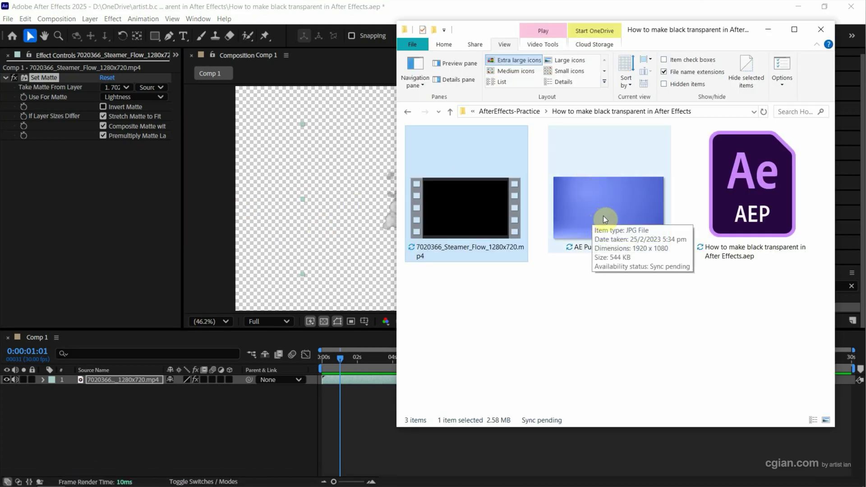
mouse_move(604, 206)
mouse_down()
mouse_move(214, 361)
mouse_move(189, 430)
mouse_up()
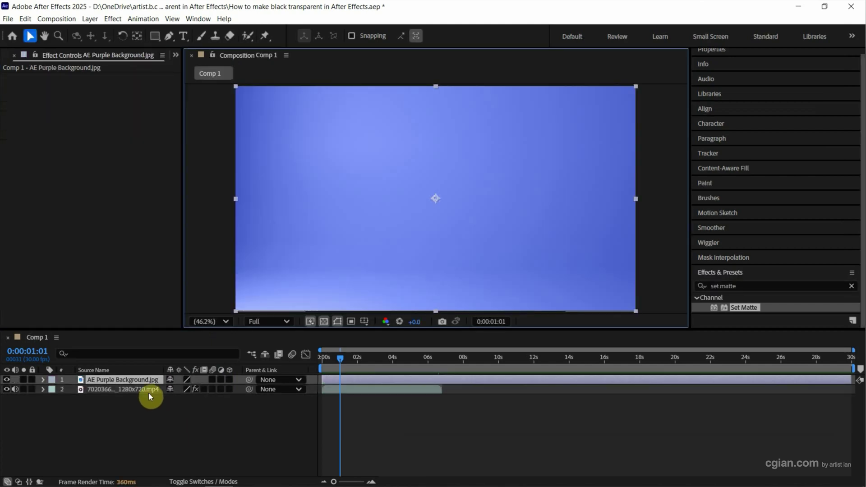
drag(144, 378, 150, 403)
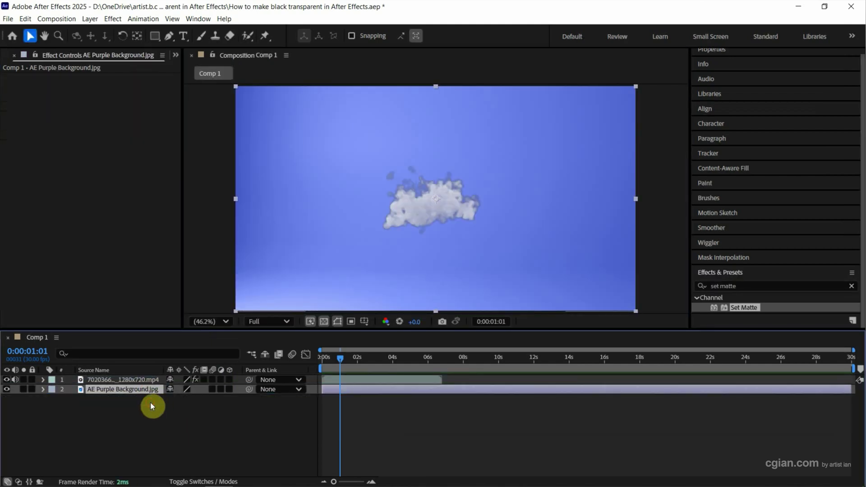
drag(340, 359, 348, 374)
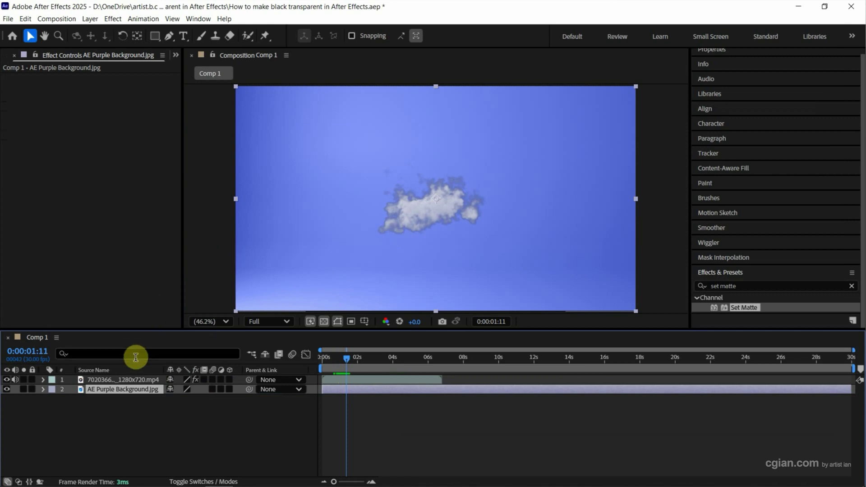
Step: Select the steam layer, clear the effects search, and apply Color Correction > Exposure
click(134, 380)
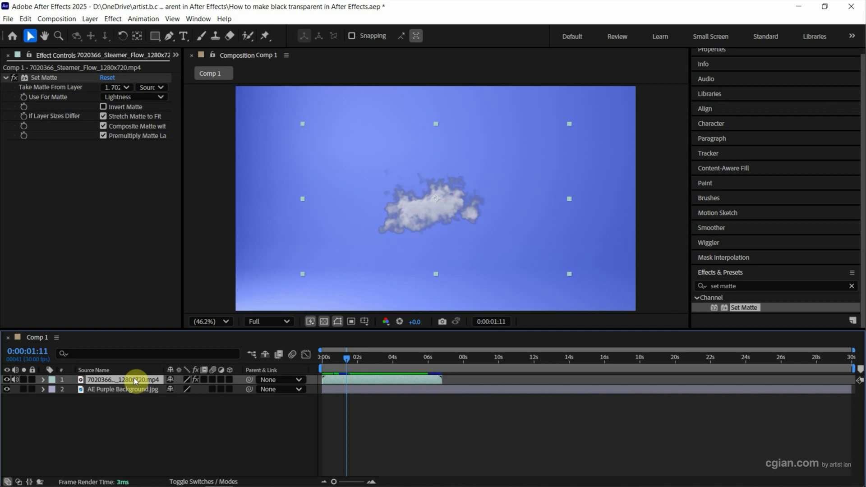
click(851, 286)
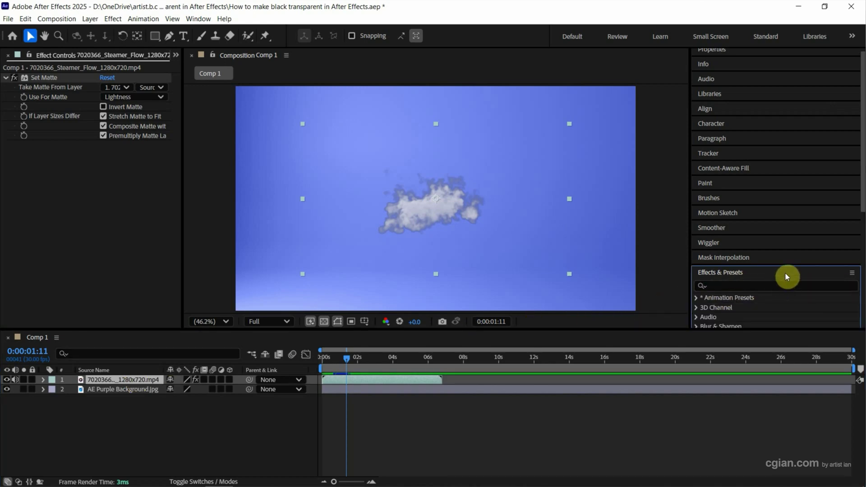
scroll(785, 276, down, 4)
scroll(786, 276, down, 1)
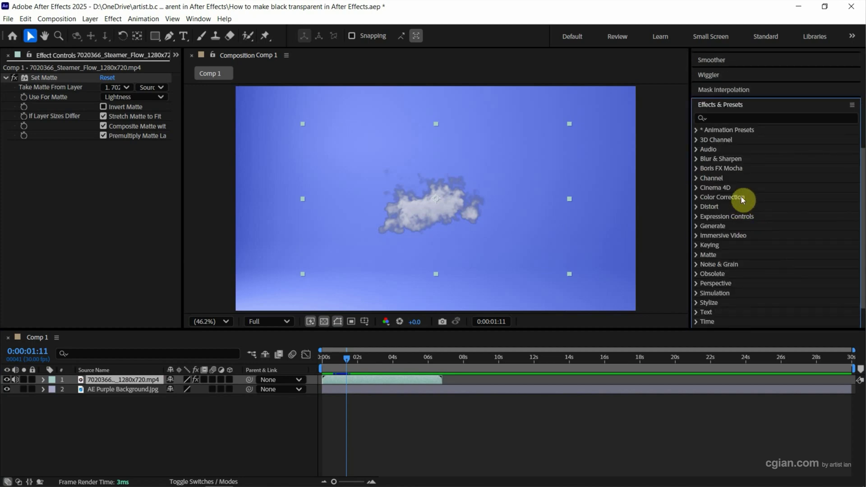
click(697, 199)
scroll(721, 199, down, 2)
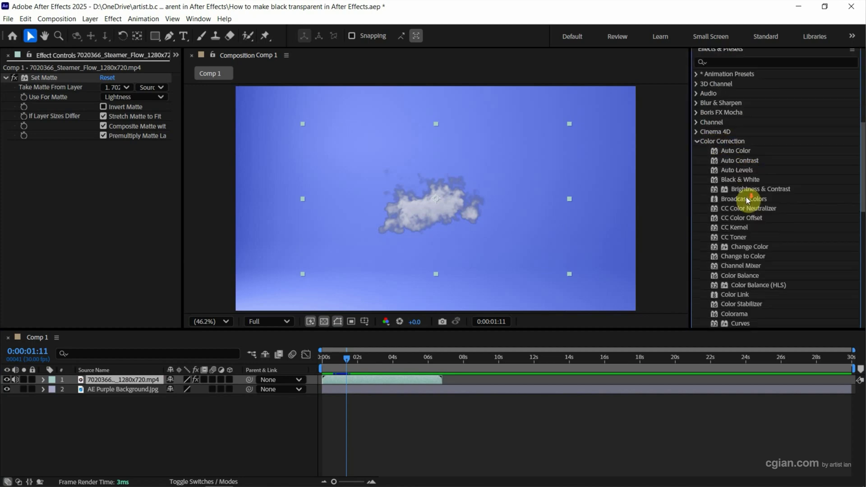
scroll(749, 190, down, 1)
scroll(765, 183, down, 1)
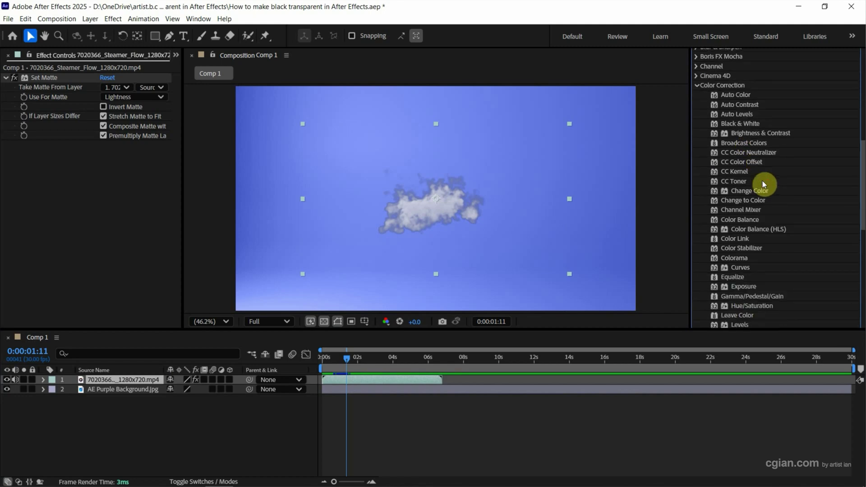
double_click(742, 286)
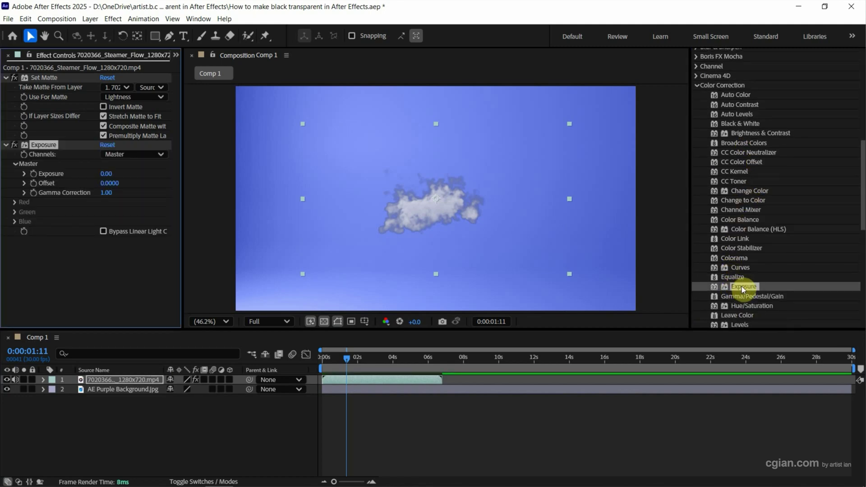
Step: Set Exposure Offset to 0.33 and Gamma Correction to 1.46
drag(116, 183, 132, 190)
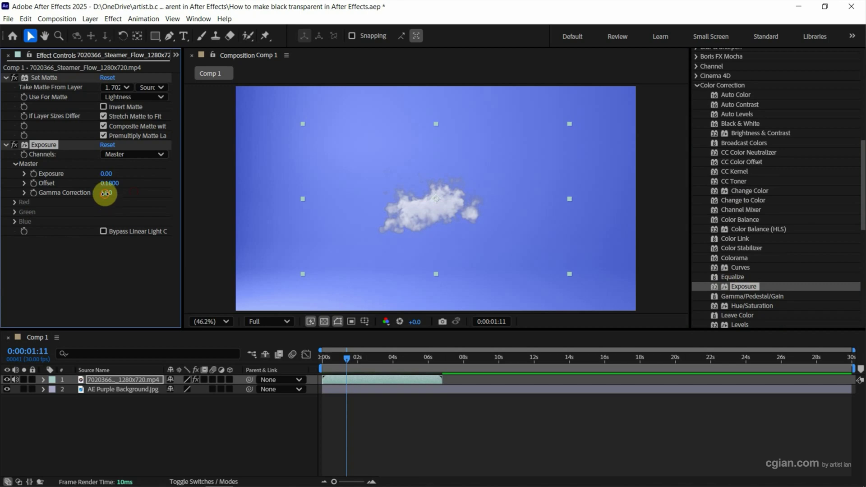
mouse_move(106, 197)
mouse_down()
mouse_move(141, 203)
mouse_move(116, 183)
mouse_up()
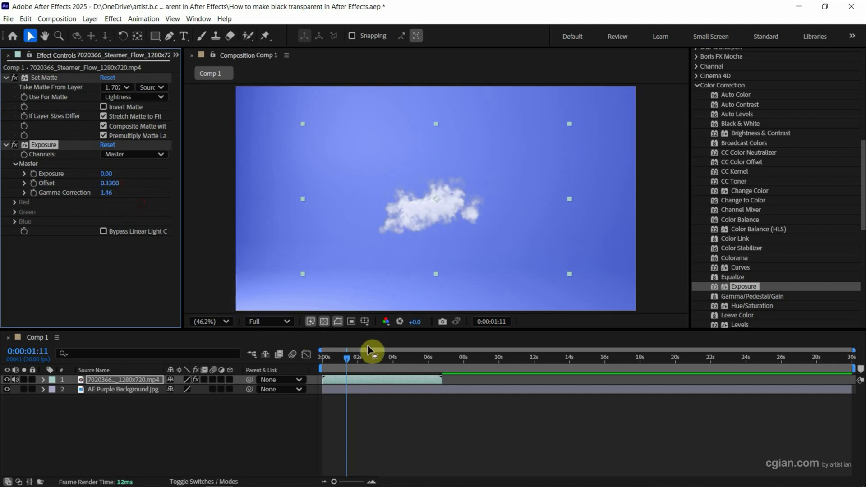
Step: Preview Comp 1 from 0:00, switch the viewer to 100%, then replay from the start
drag(349, 357, 329, 361)
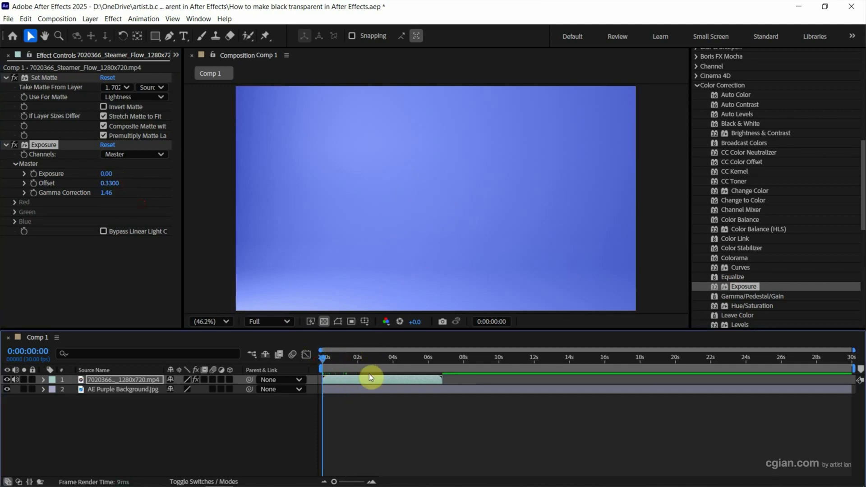
key(space)
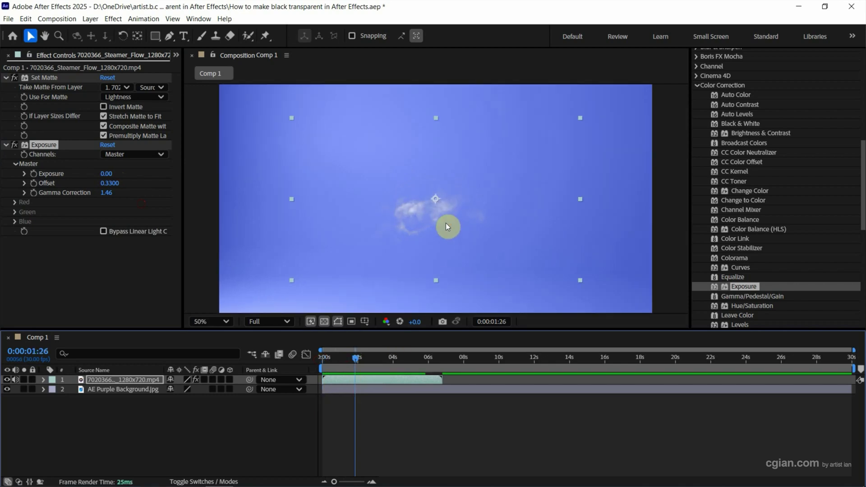
key(slash)
drag(348, 357, 319, 358)
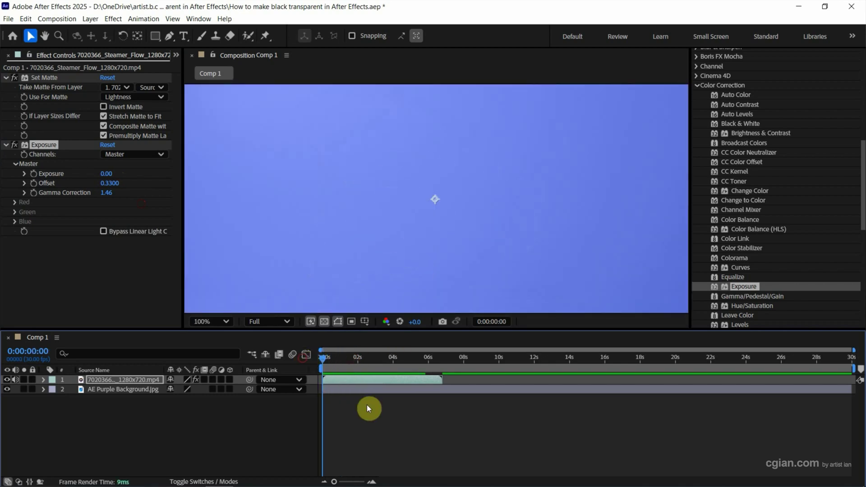
key(space)
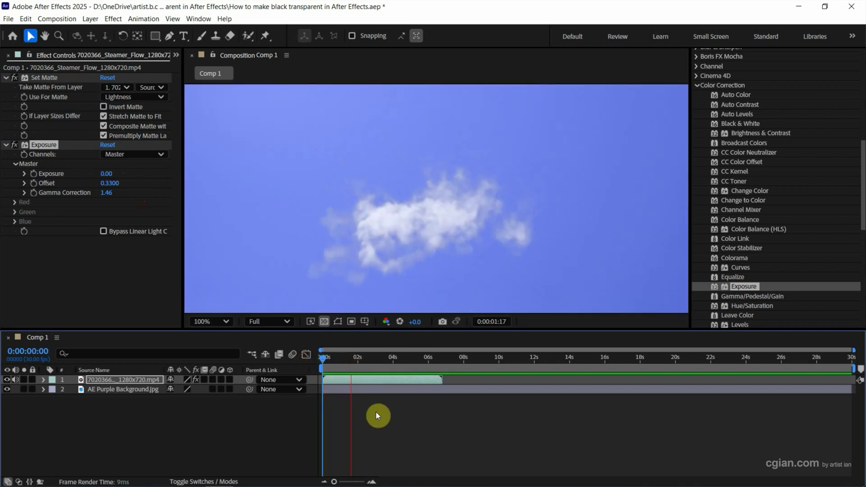